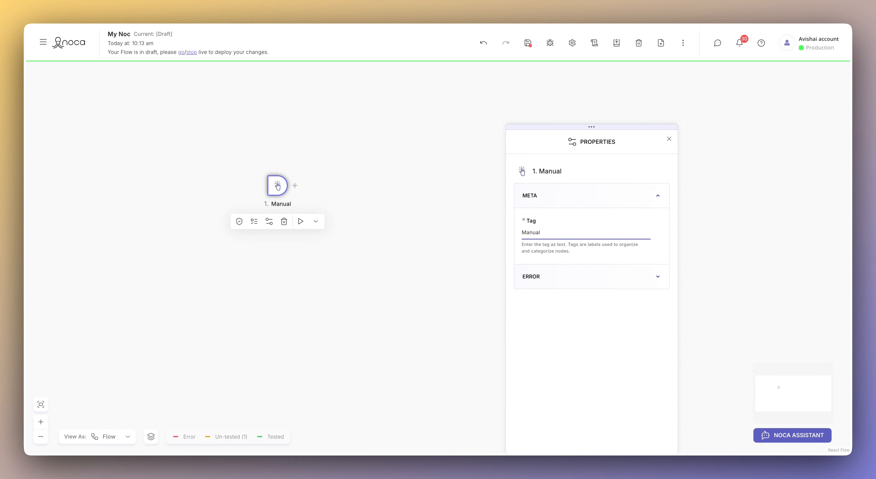
# - From the Manual trigger's add-node list, filter to AI nodes and select Image Generation
pyautogui.click(295, 186)
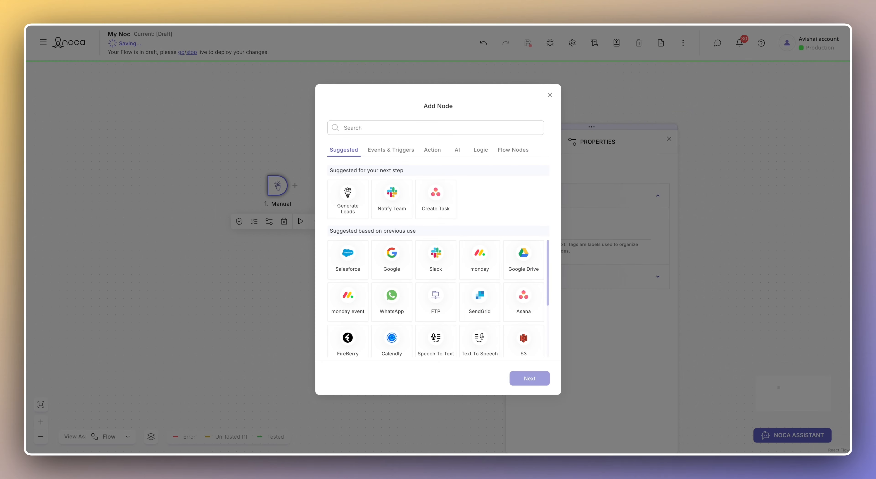
pyautogui.click(457, 150)
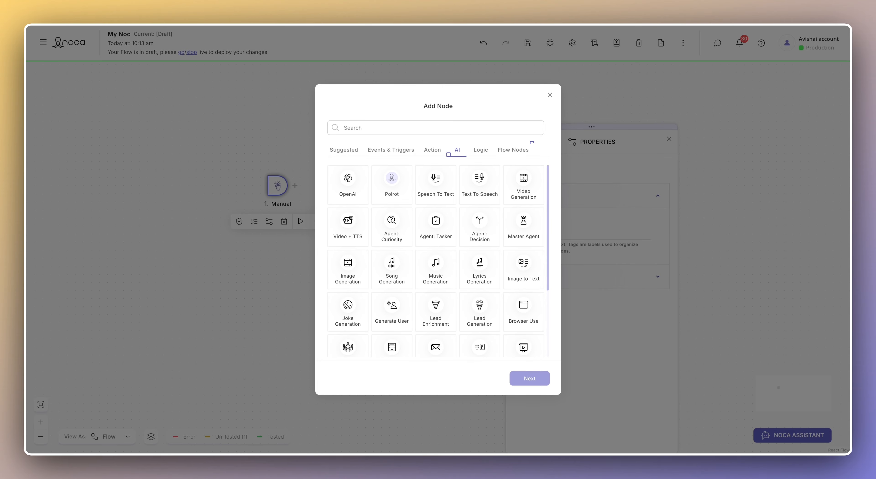
pyautogui.click(449, 154)
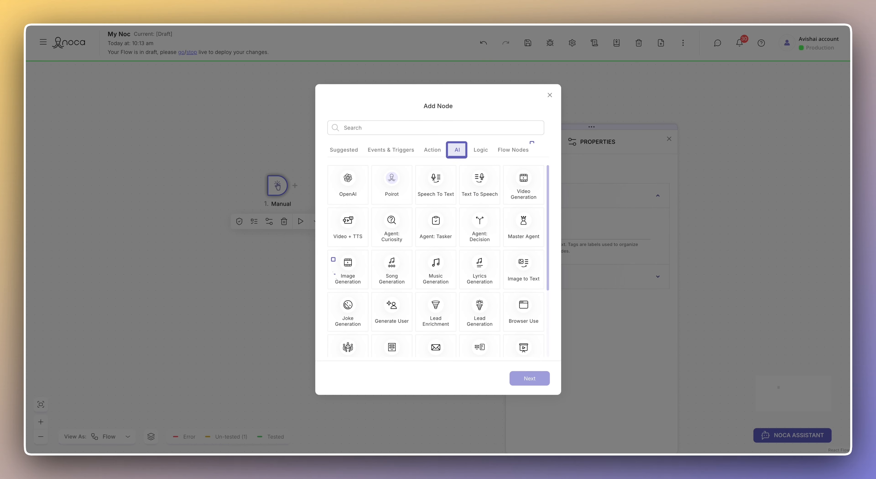
pyautogui.click(333, 260)
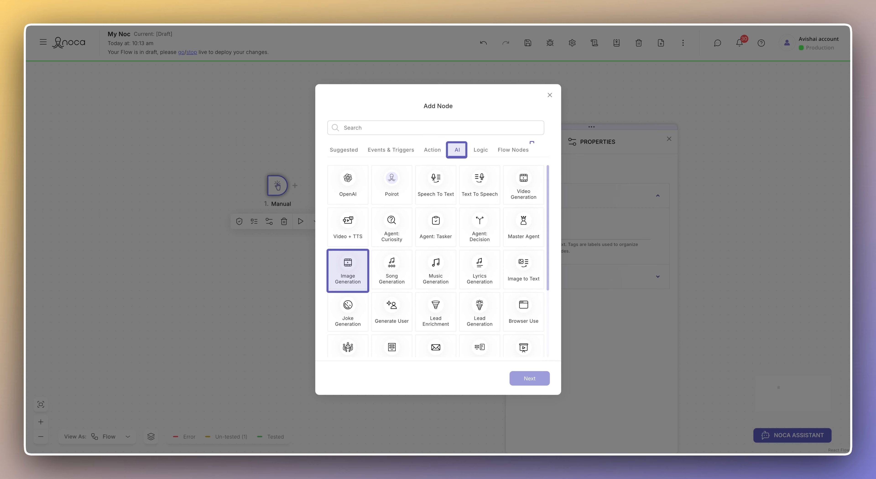
pyautogui.click(361, 286)
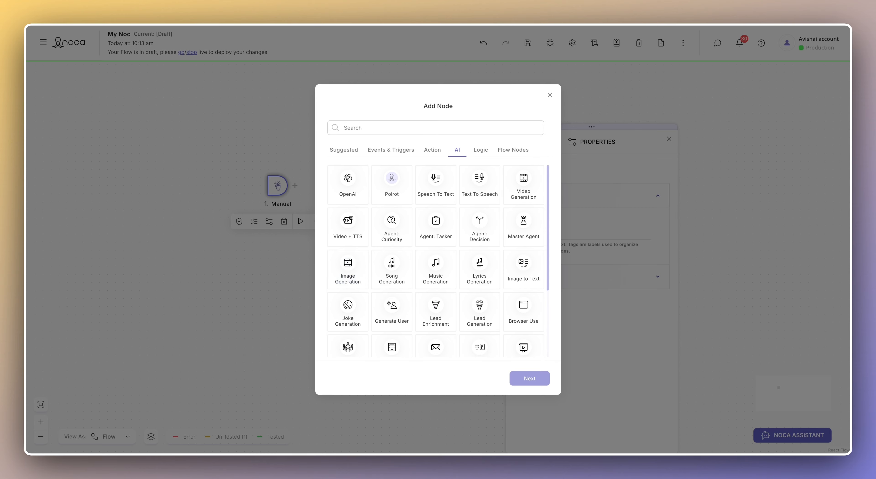
# - Insert the Image Generation node with the pasted headshot prompt and a 1024x1024 image size
pyautogui.click(530, 378)
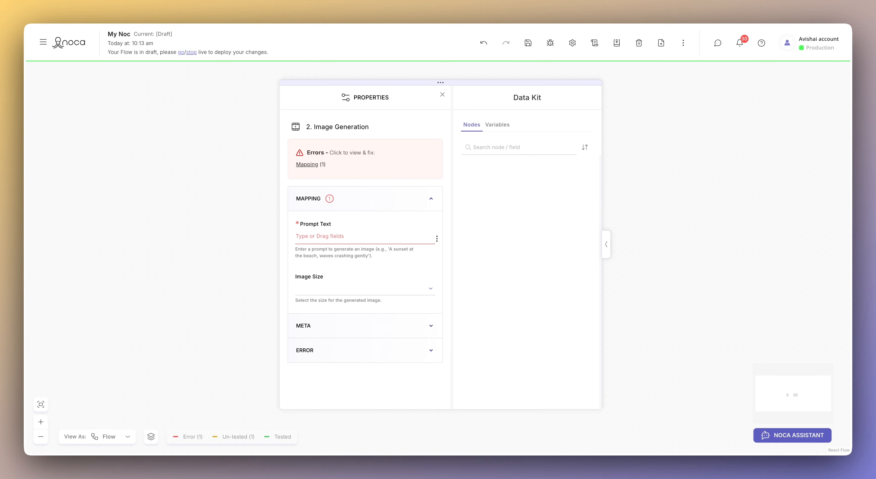
pyautogui.click(319, 237)
pyautogui.write('Please generate a professional Headshot of a male Avatar named Joe Bloggs')
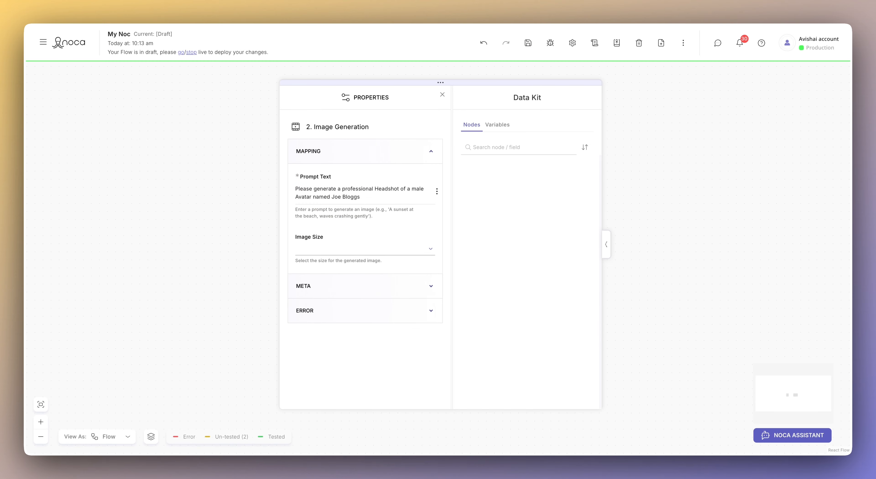
pyautogui.click(365, 249)
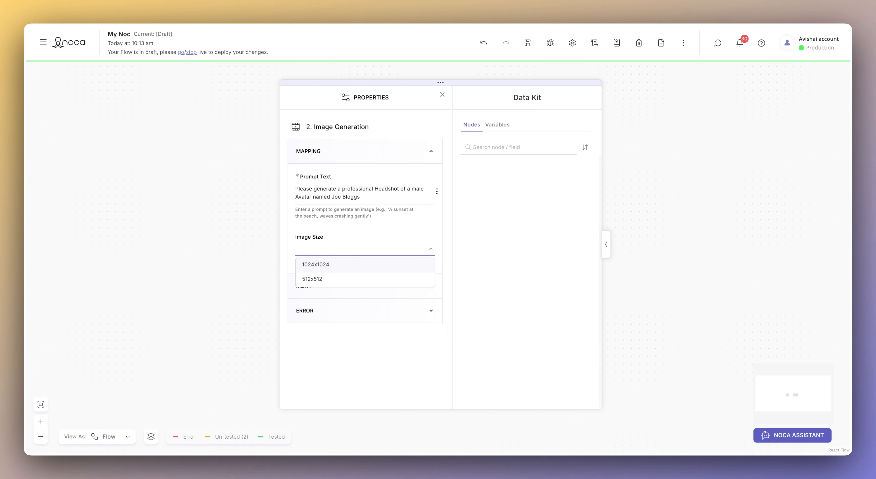
pyautogui.click(365, 265)
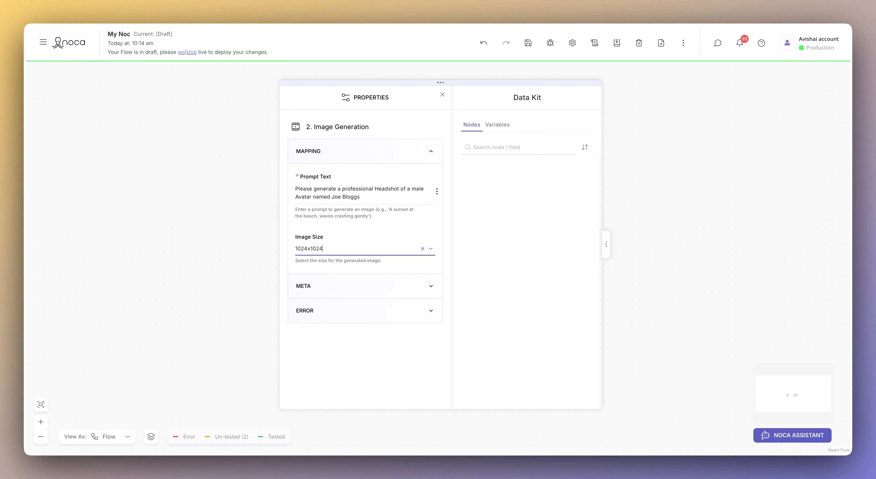
pyautogui.click(442, 94)
# - Add a Salesforce step on the Nocaforce Org connection with source Object and method Create
pyautogui.click(480, 268)
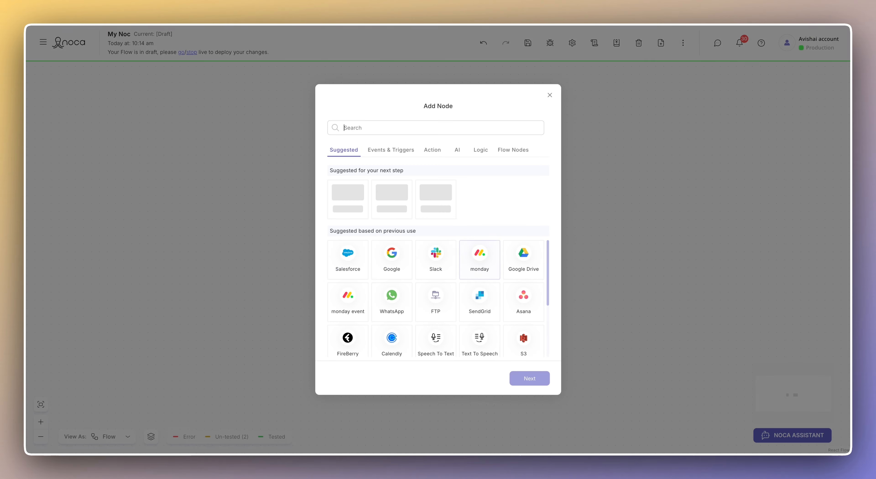
pyautogui.click(348, 261)
pyautogui.click(529, 379)
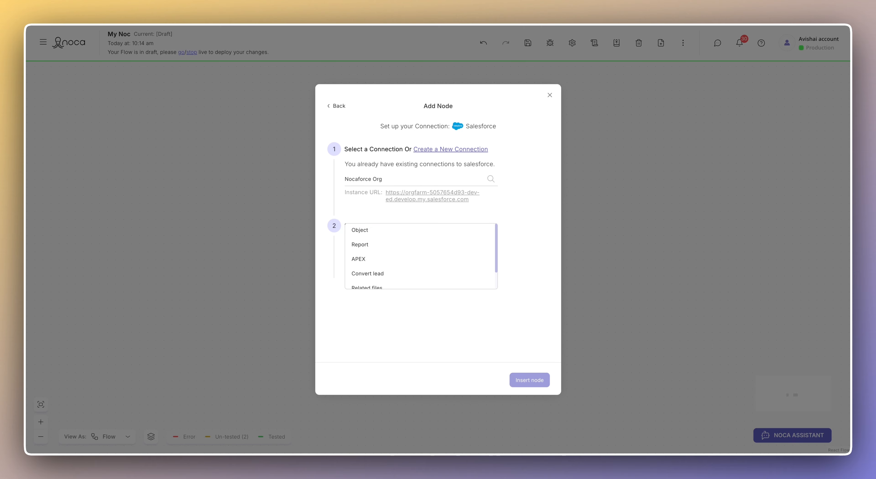
pyautogui.click(381, 259)
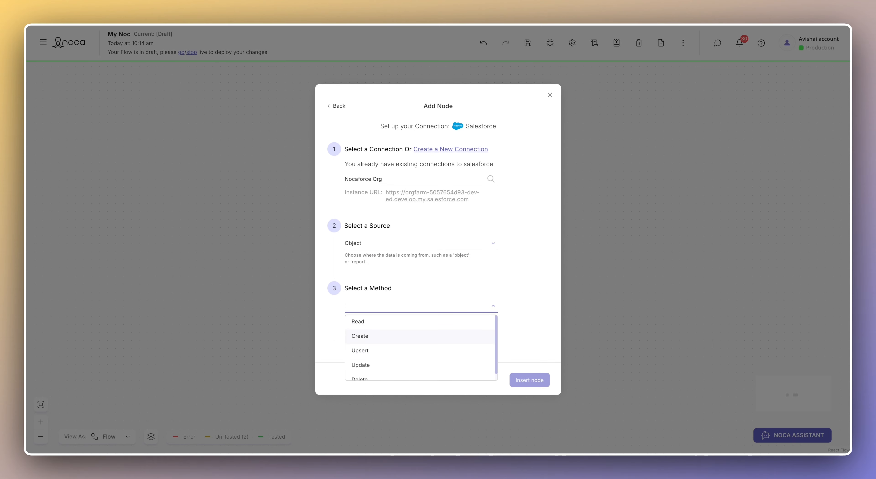
pyautogui.click(360, 336)
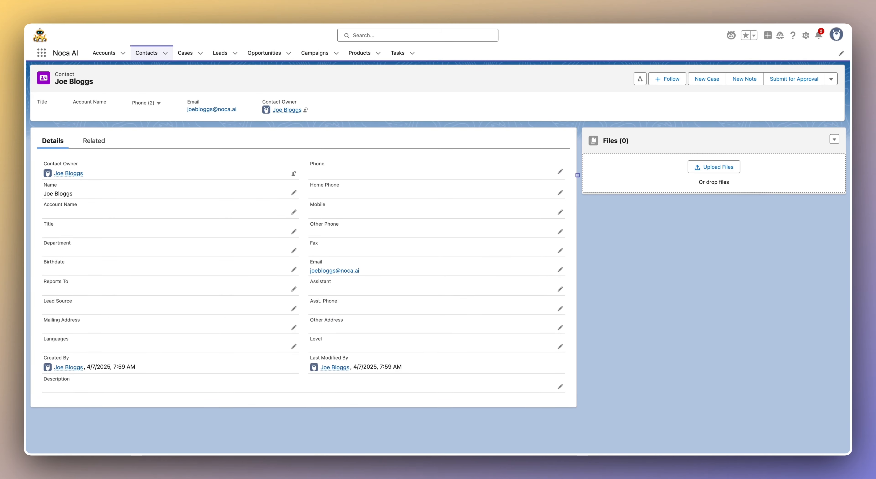
# - Mark the contact's empty Files (0) panel and name header, then clear the marks
pyautogui.moveTo(581, 128); pyautogui.dragTo(844, 194)
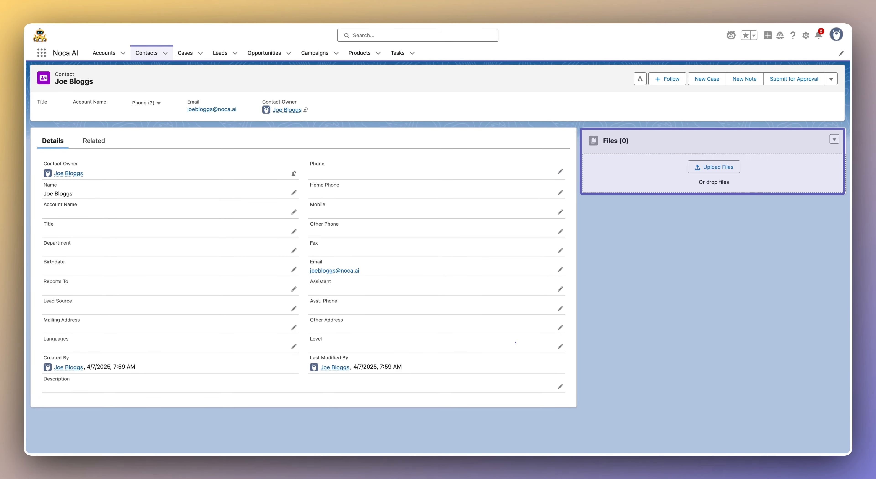
pyautogui.moveTo(30, 65); pyautogui.dragTo(100, 95)
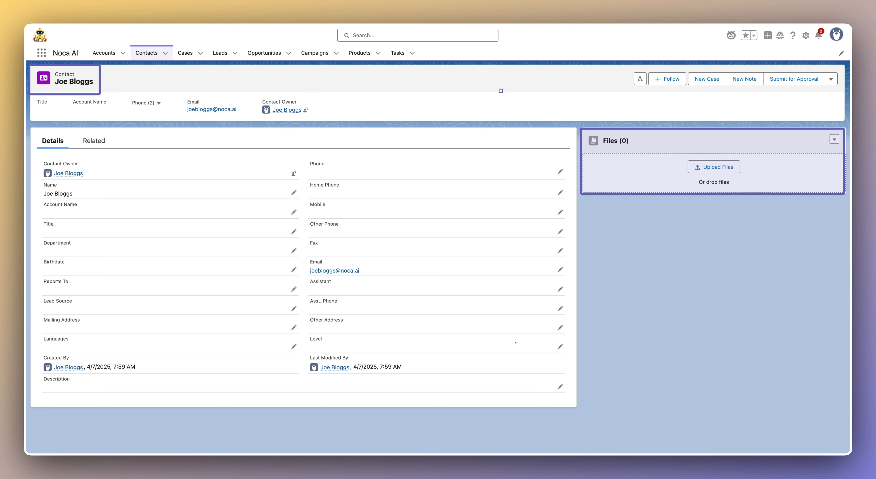
pyautogui.press('Escape')
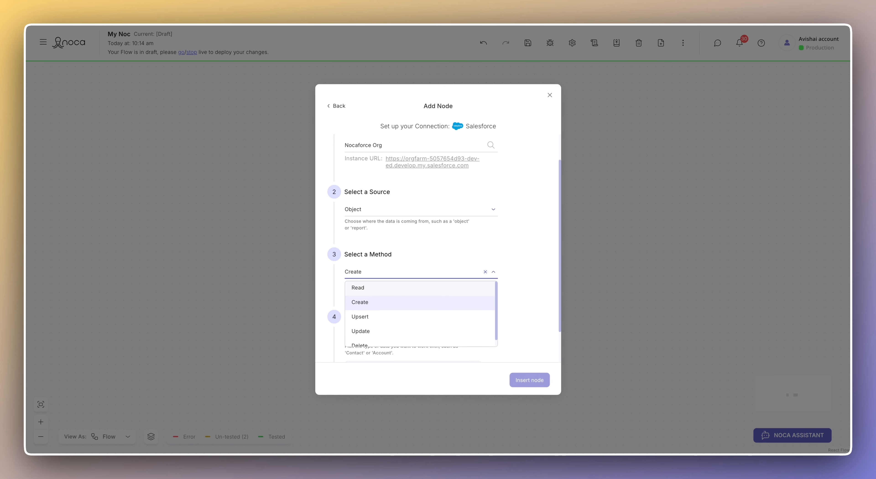
# - Choose the Content Version object for the Salesforce Create step and insert the node
pyautogui.click(374, 302)
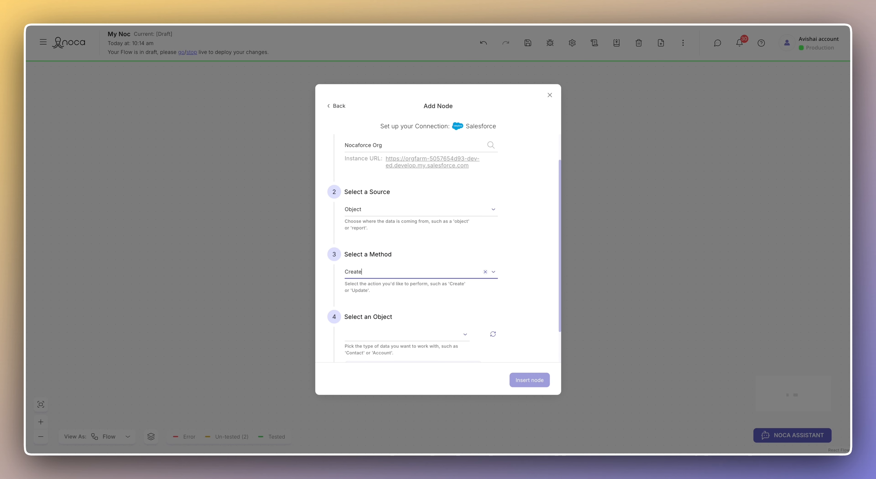
pyautogui.scroll(-1, 407, 332)
pyautogui.click(407, 329)
pyautogui.write('con')
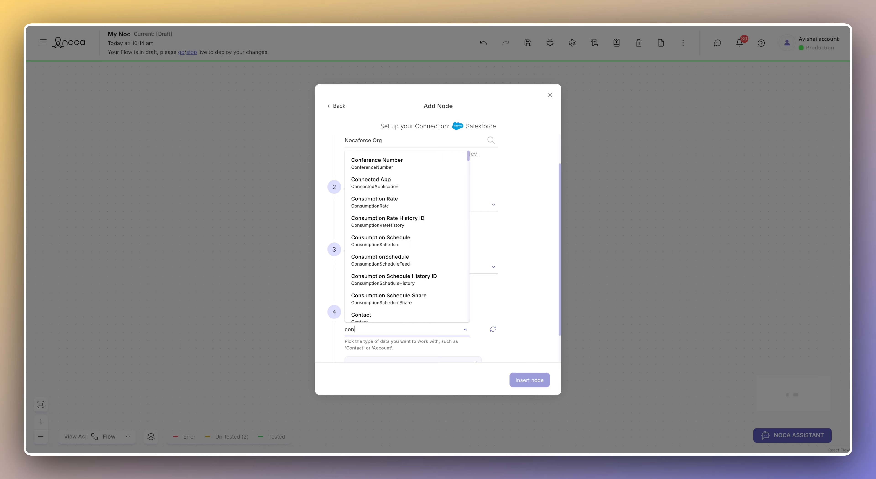
pyautogui.write('tent versio')
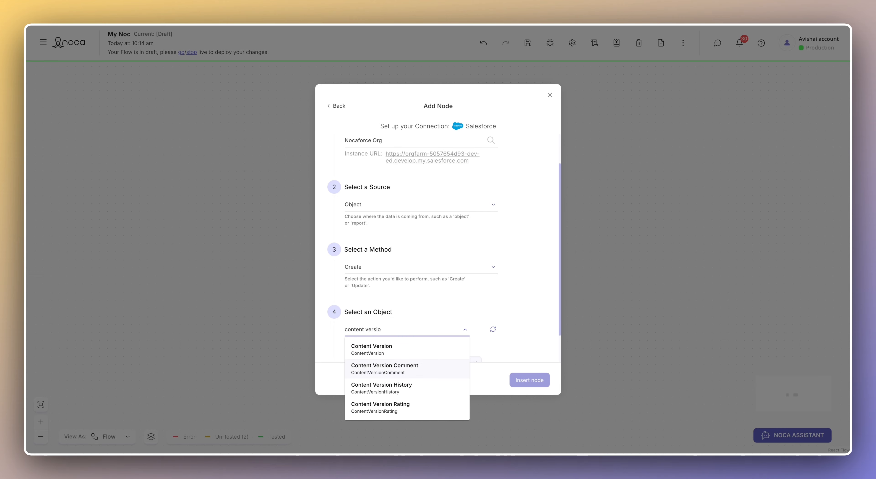
pyautogui.click(384, 350)
pyautogui.scroll(-2, 407, 340)
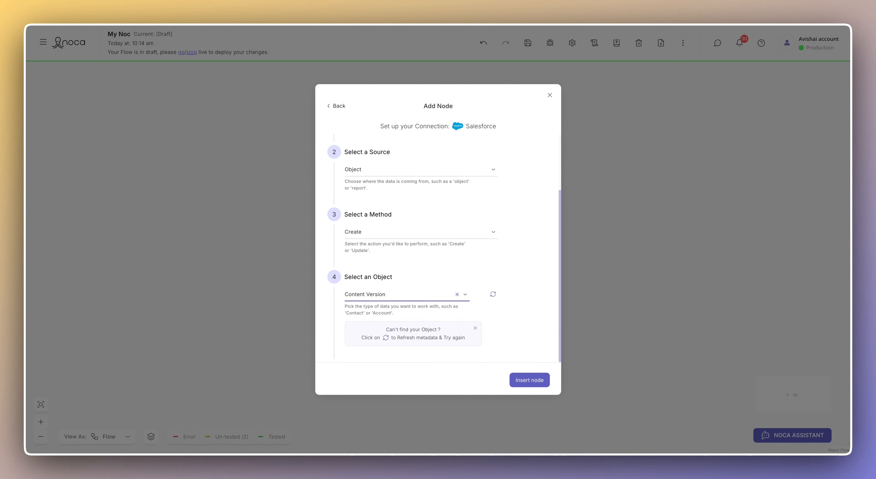
pyautogui.click(529, 380)
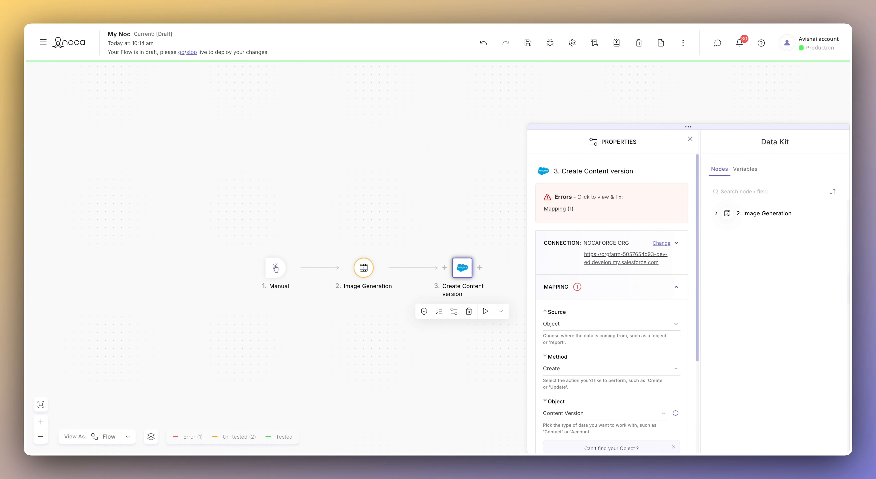
# - Add the Version Data field to the Content Version step
pyautogui.scroll(-5, 338, 238)
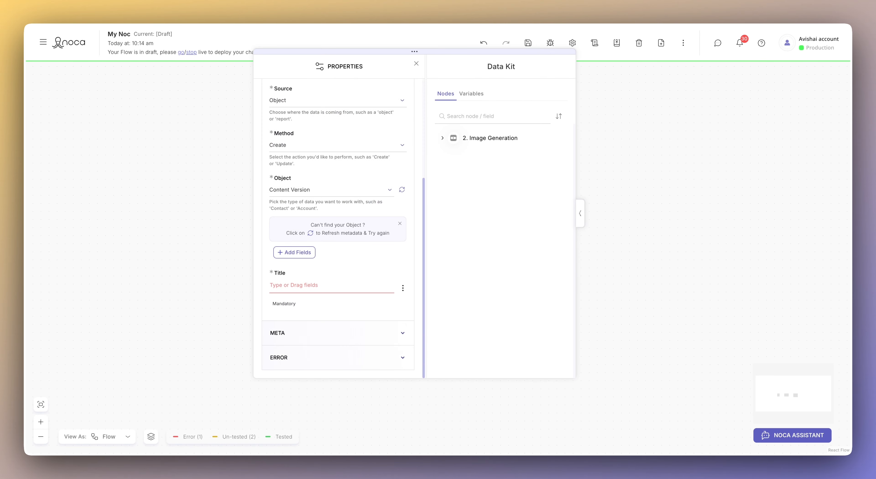
pyautogui.click(307, 286)
pyautogui.click(294, 252)
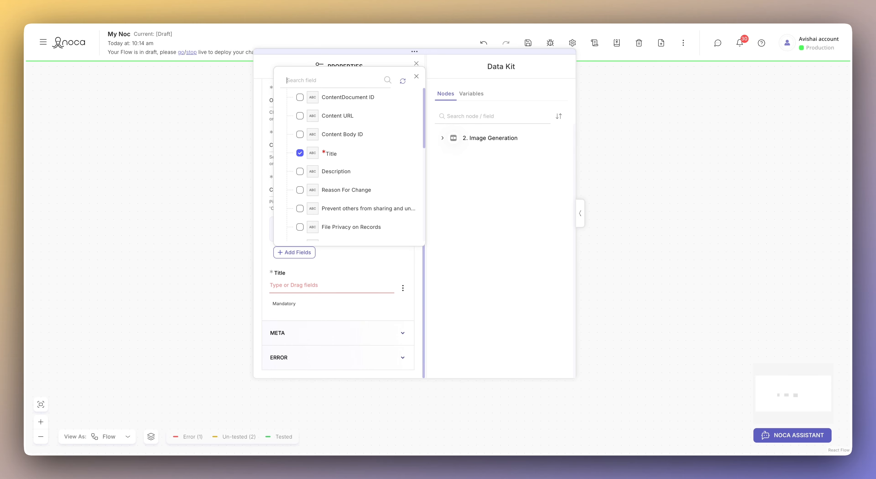
pyautogui.write('ver')
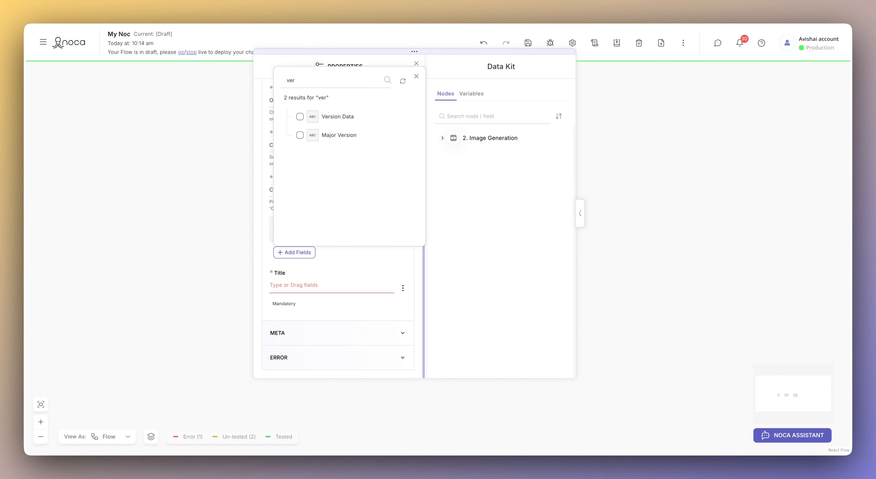
pyautogui.click(300, 117)
pyautogui.click(416, 77)
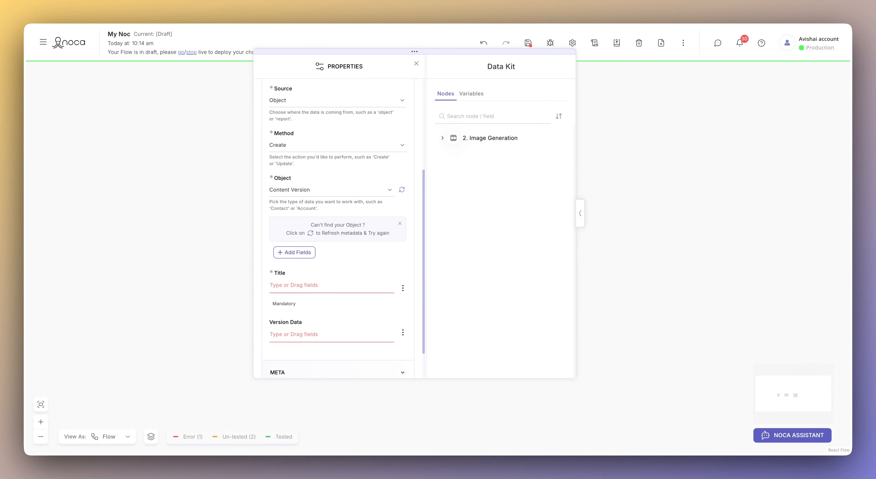
# - Add the First Publish Location ID and Path On Client fields via field search
pyautogui.click(294, 252)
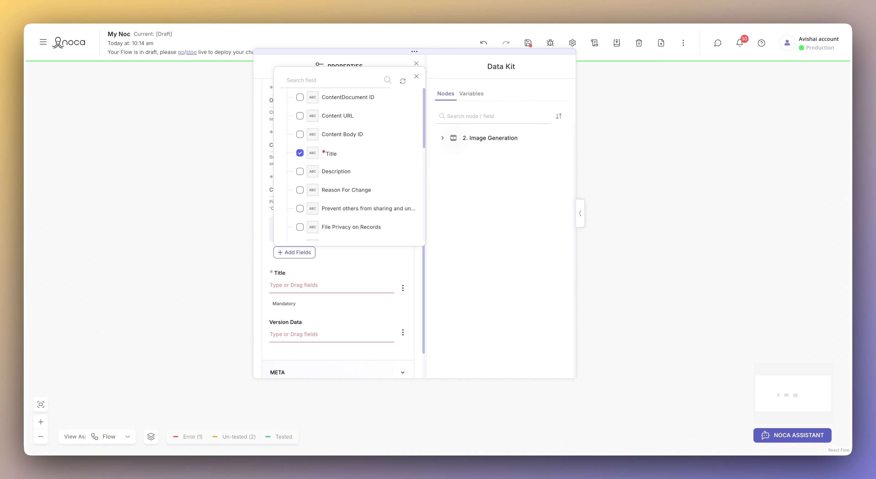
pyautogui.write('fir')
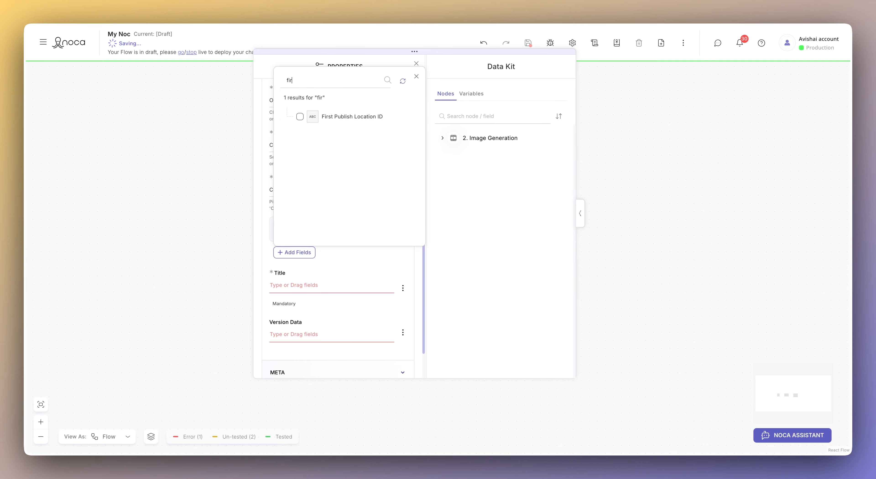
pyautogui.click(300, 116)
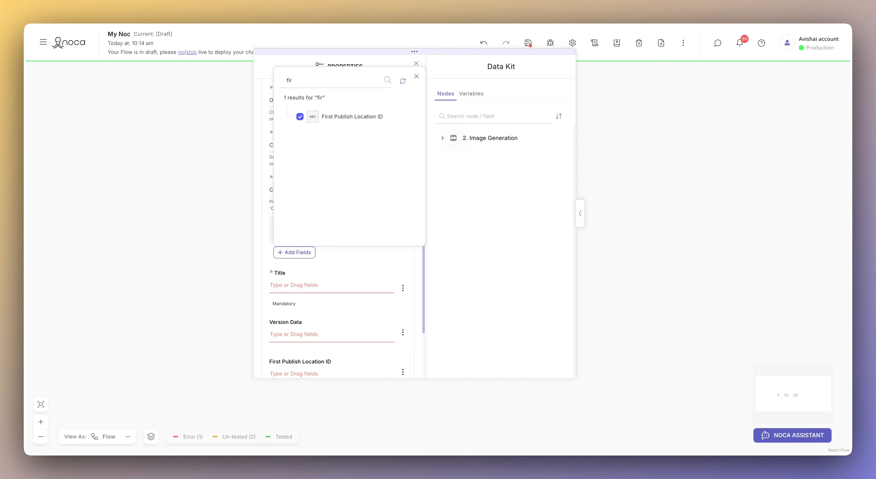
pyautogui.press('BackSpace')
pyautogui.press('BackSpace')
pyautogui.press('BackSpace')
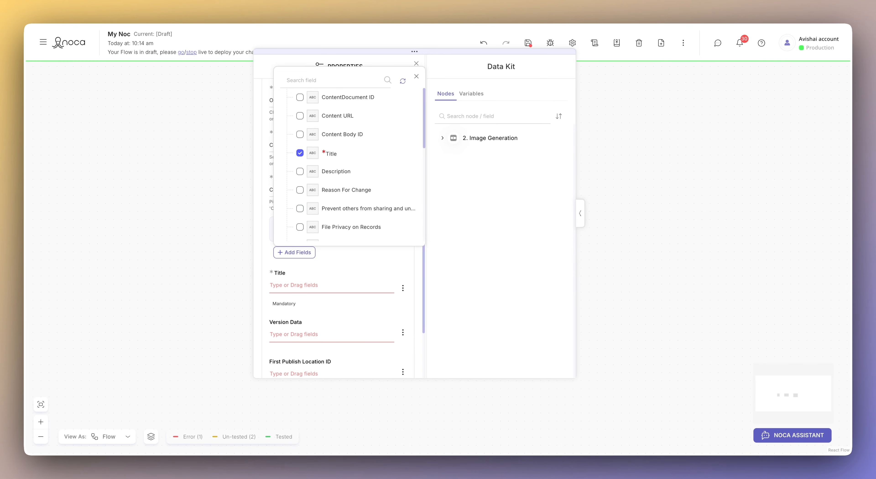
pyautogui.write('pat')
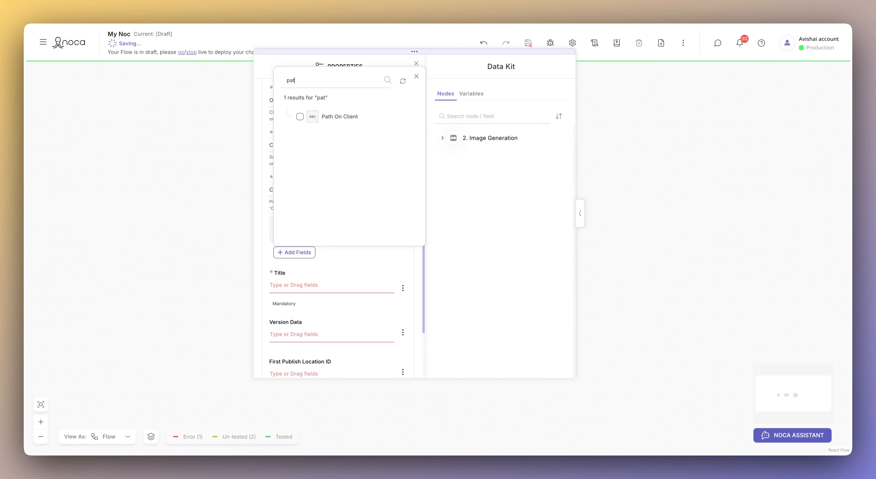
pyautogui.click(299, 117)
pyautogui.click(416, 76)
pyautogui.scroll(-1, 337, 228)
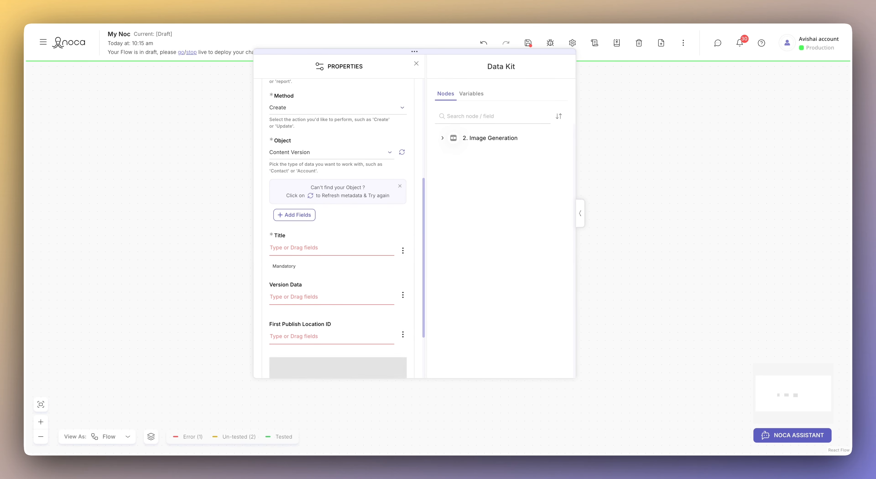
pyautogui.click(316, 248)
# - Title the file with the contact's name plus 'Headshot' and reuse that value in Path On Client
pyautogui.write('Joe ')
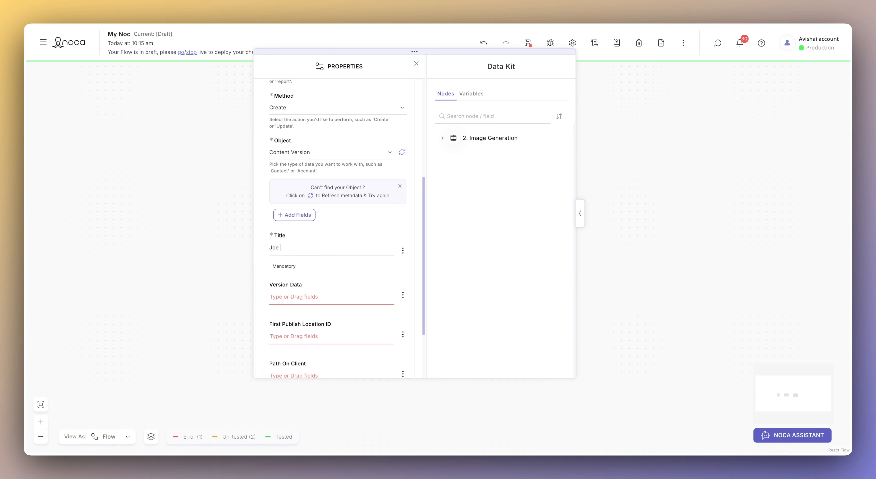
pyautogui.write('Bloggs Headsho0')
pyautogui.press('BackSpace')
pyautogui.hotkey('ctrl', 'a')
pyautogui.hotkey('ctrl', 'c')
pyautogui.scroll(-1, 346, 229)
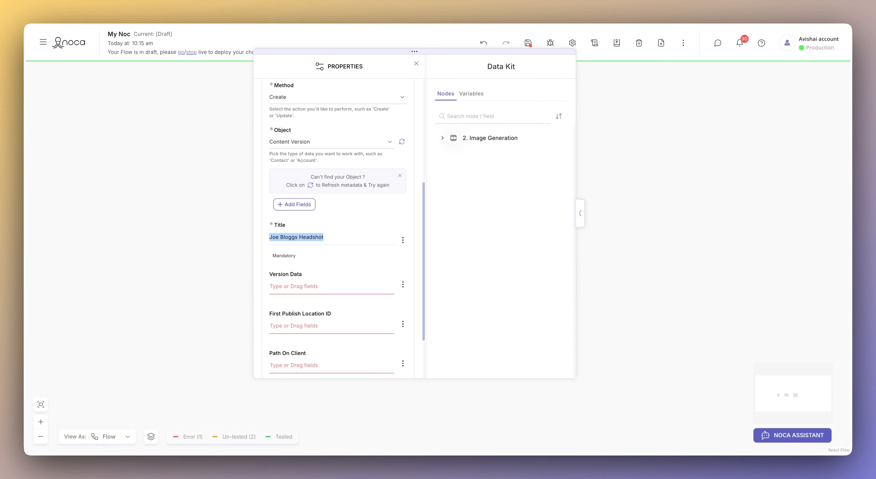
pyautogui.click(294, 365)
pyautogui.hotkey('ctrl', 'v')
pyautogui.click(294, 286)
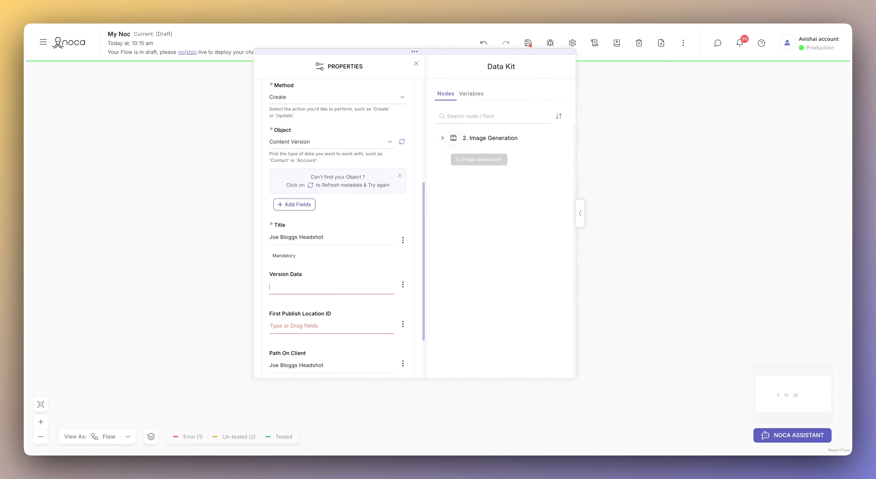
pyautogui.click(480, 138)
# - Map Image Generation's Generated Image output into the Version Data field
pyautogui.click(455, 154)
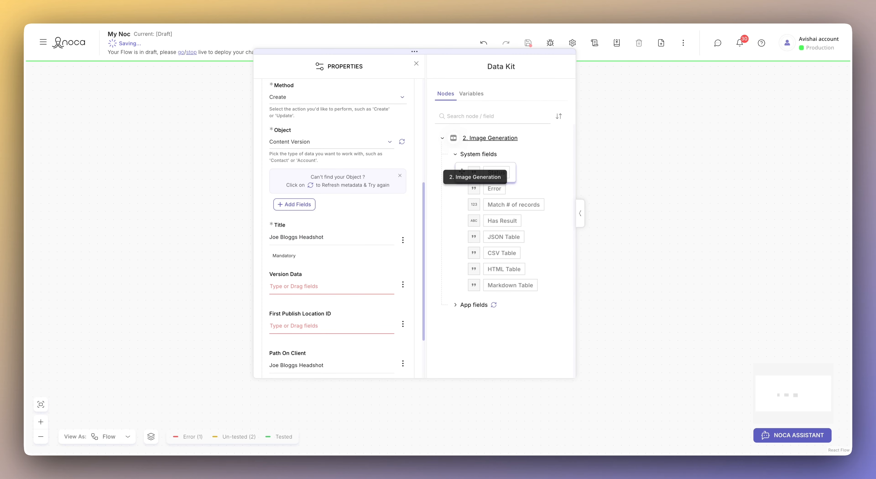
pyautogui.click(455, 305)
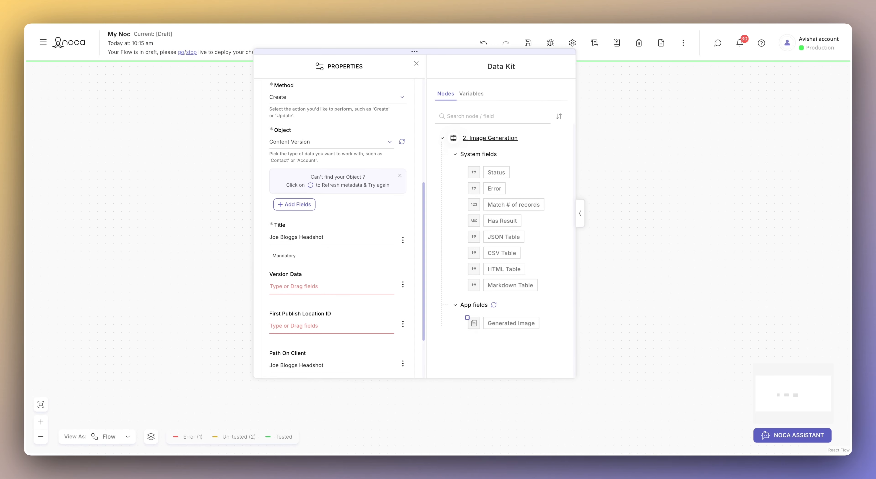
pyautogui.moveTo(463, 311); pyautogui.dragTo(544, 341)
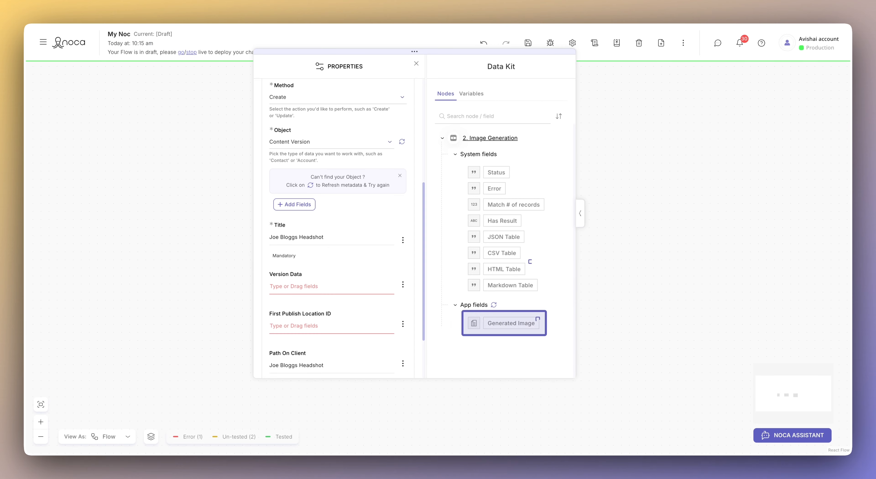
pyautogui.moveTo(441, 129); pyautogui.dragTo(530, 149)
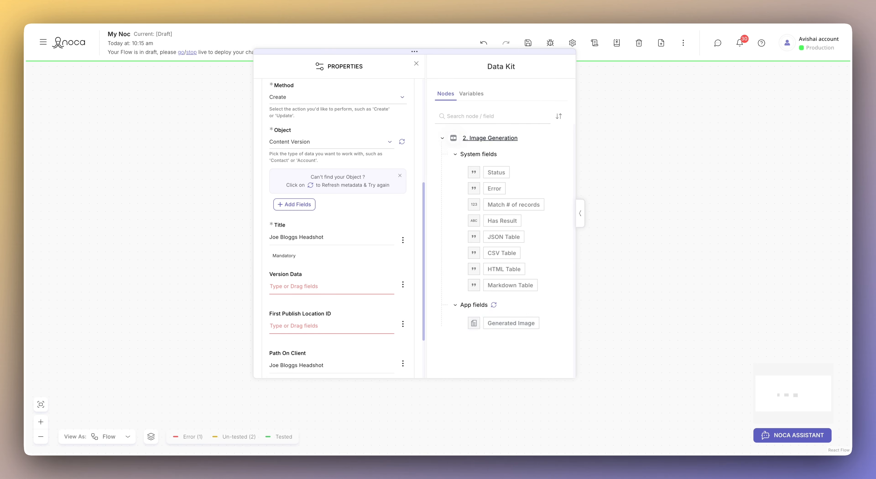
pyautogui.moveTo(462, 322); pyautogui.dragTo(291, 289)
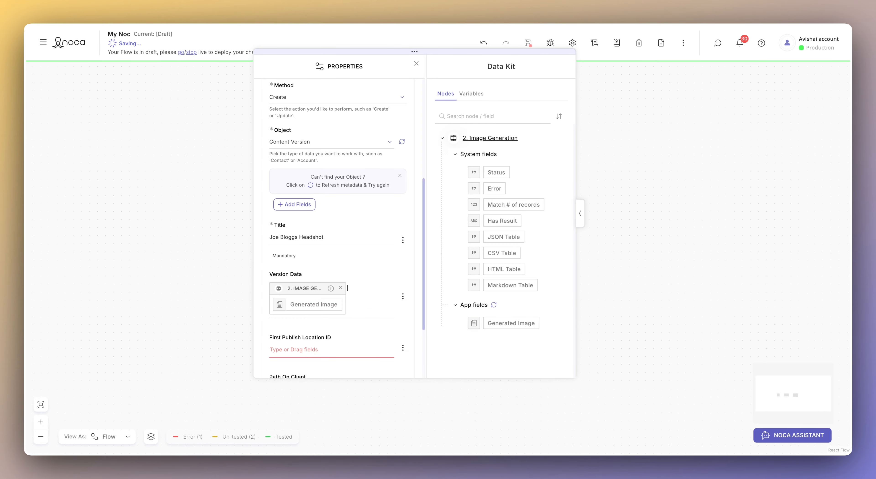
# - Paste the contact's record ID into First Publish Location ID and close the settings
pyautogui.scroll(-1, 338, 228)
pyautogui.scroll(-4, 338, 228)
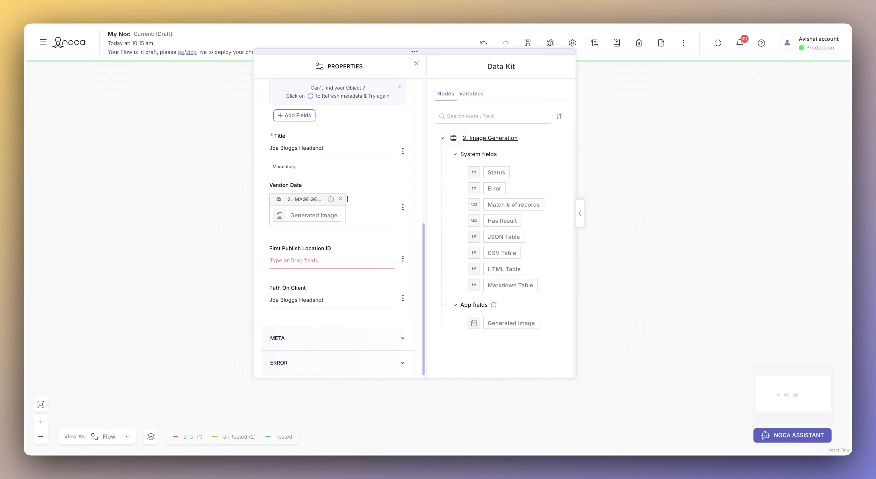
pyautogui.click(306, 261)
pyautogui.write('003gL000001Vjt7QAC')
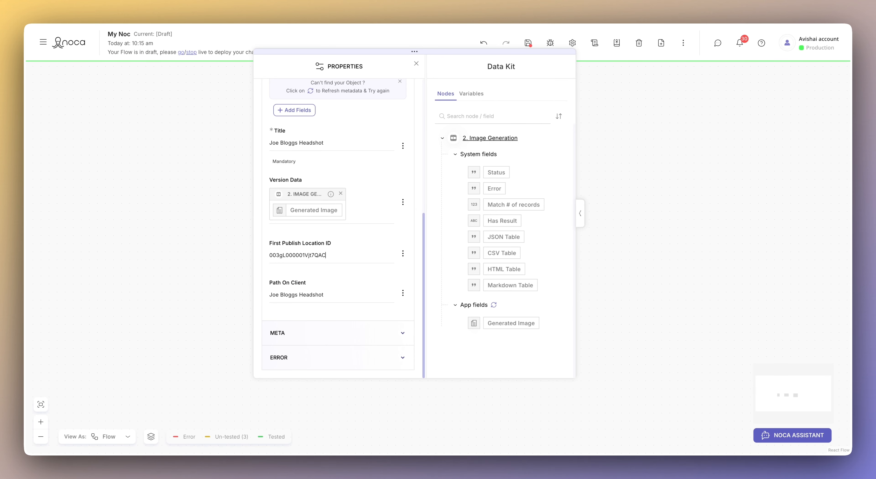
pyautogui.click(416, 64)
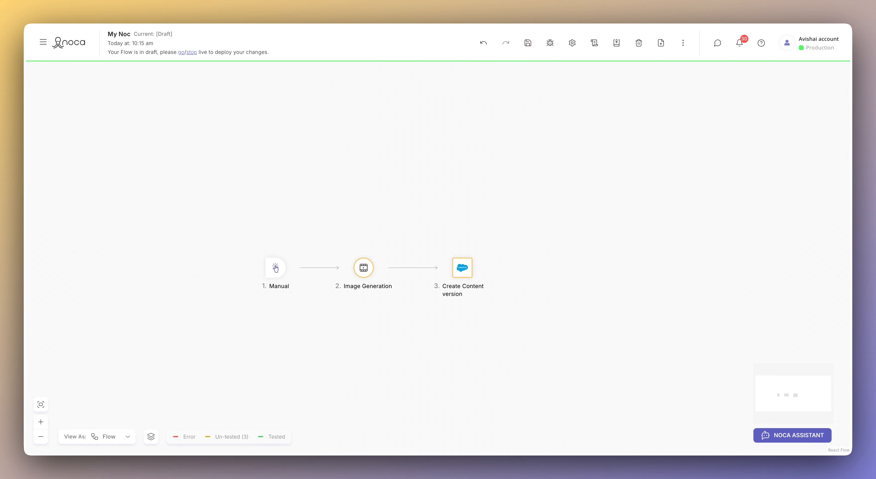
# - Save the flow and run Debug draft version
pyautogui.click(528, 43)
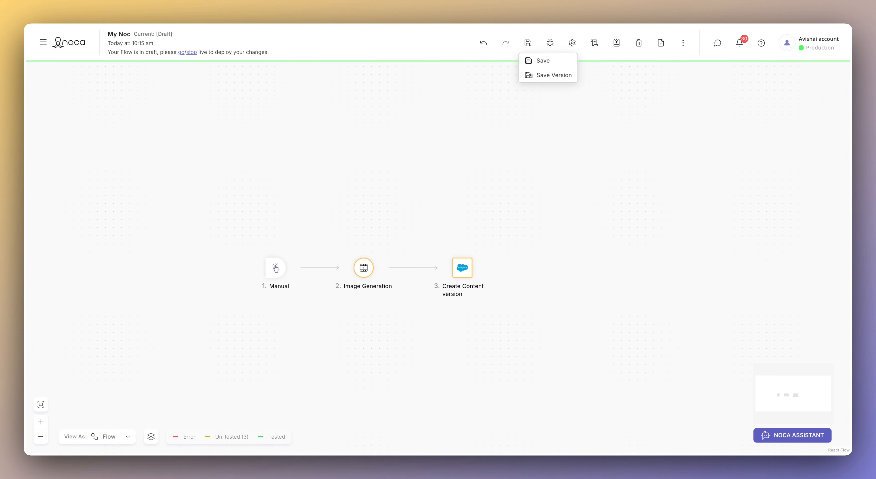
pyautogui.click(533, 60)
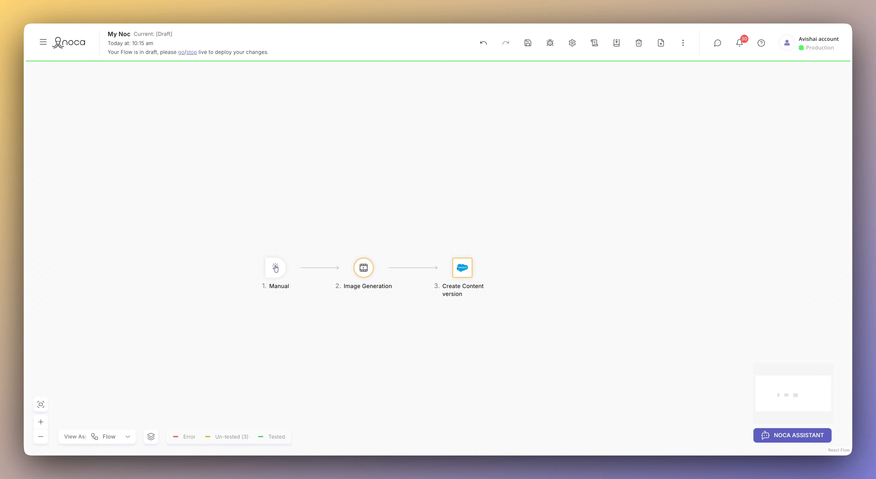
pyautogui.click(549, 43)
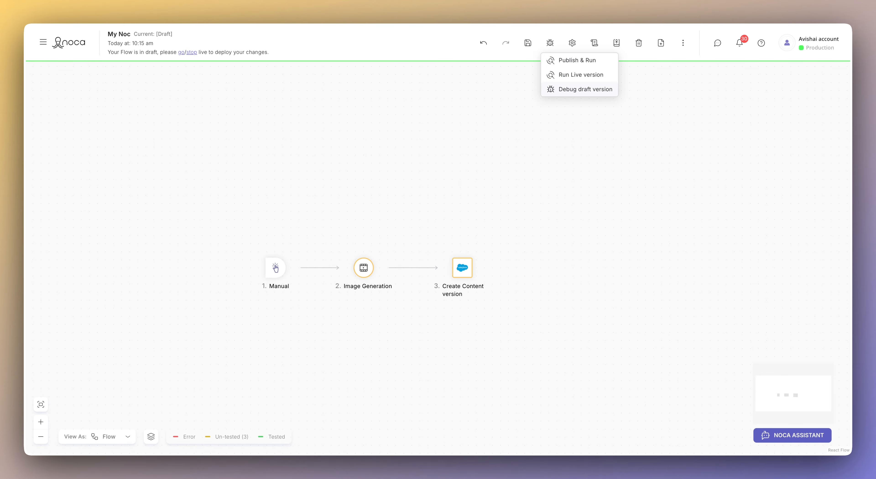
pyautogui.click(577, 90)
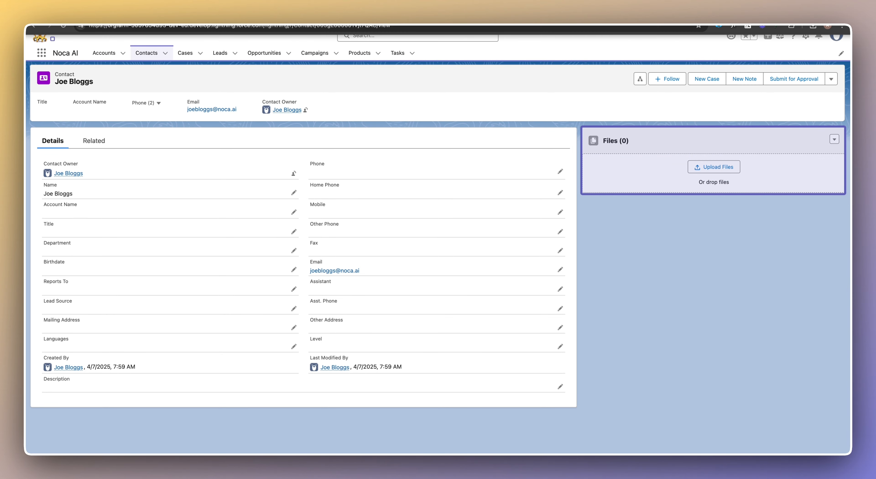
# - Reload the contact record and open the newly attached 65KB headshot file
pyautogui.click(63, 26)
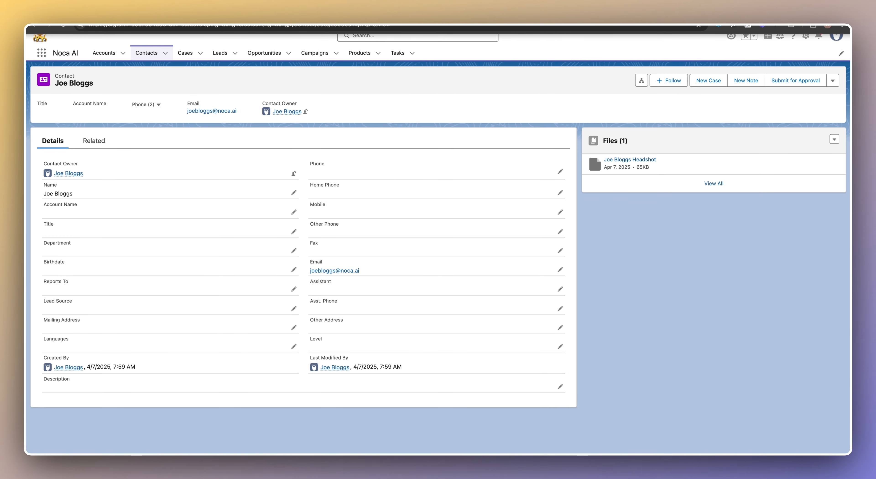
pyautogui.click(630, 159)
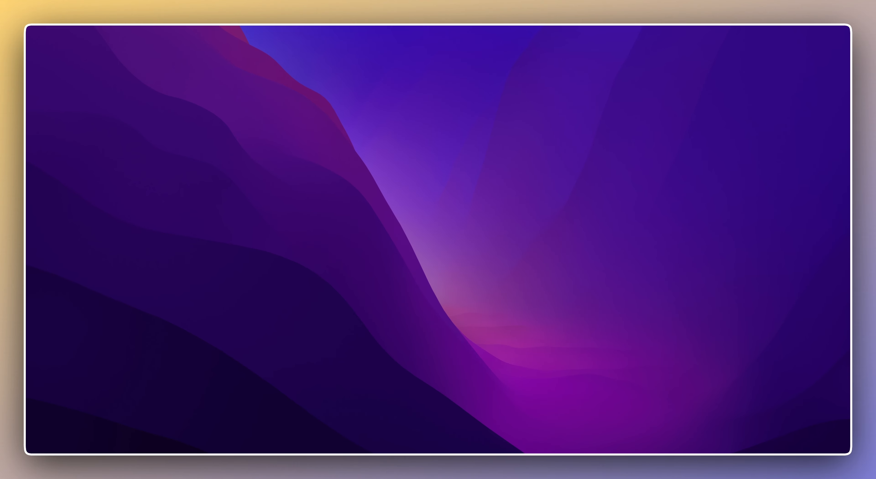
# - Move the Preview window with the bearded, bespectacled man's headshot to the screen centre
pyautogui.moveTo(612, 92); pyautogui.dragTo(360, 66)
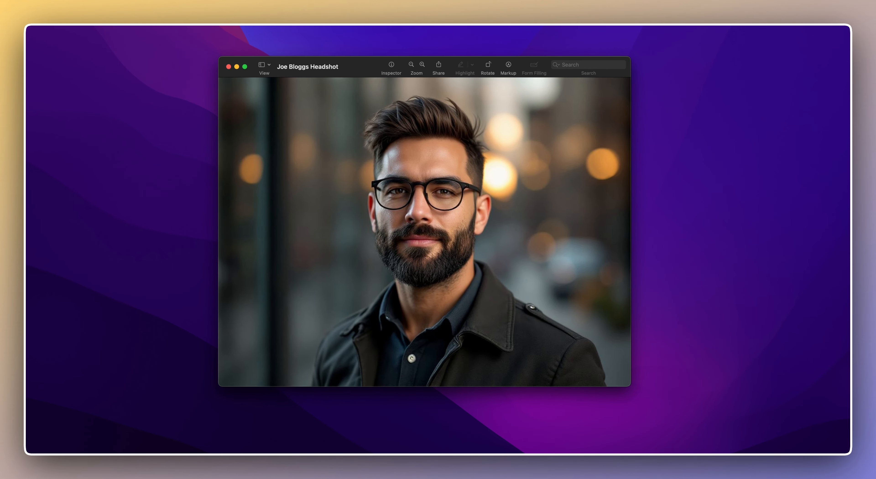